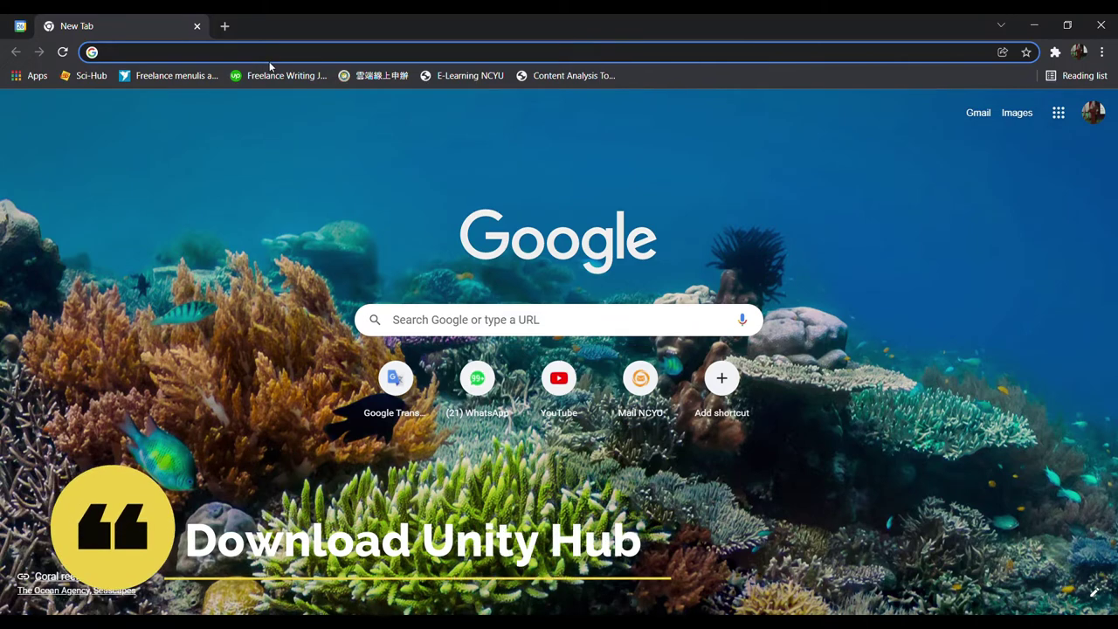
Step: Search Google for 'download unity' and open the official Download - Unity result
{"action": "type", "text": "downl"}
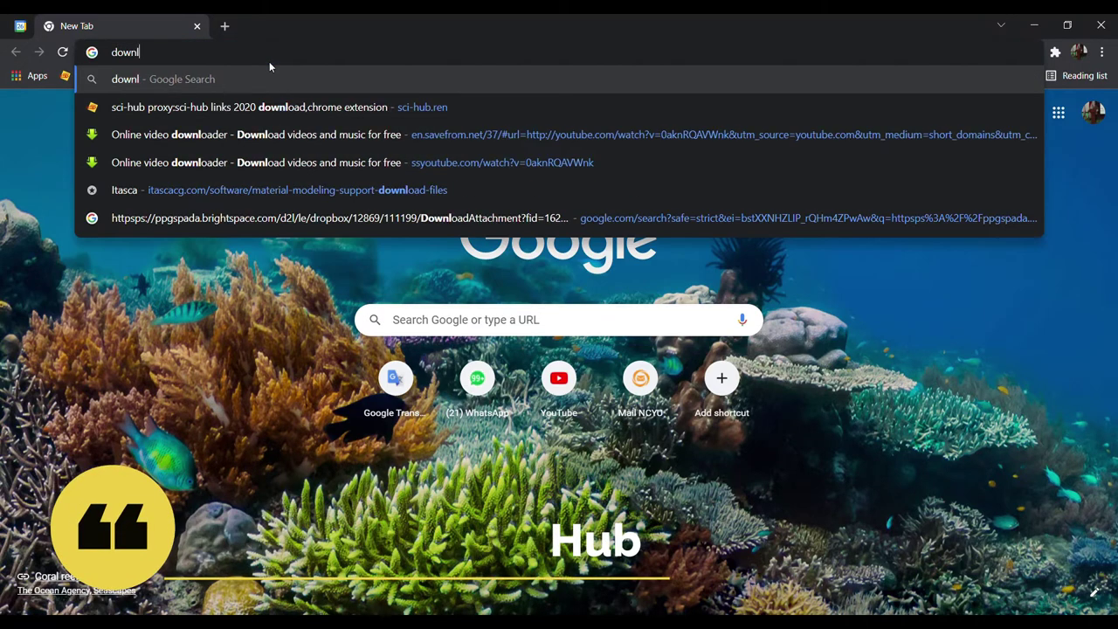
{"action": "type", "text": "oad unity"}
{"action": "key", "text": "Return"}
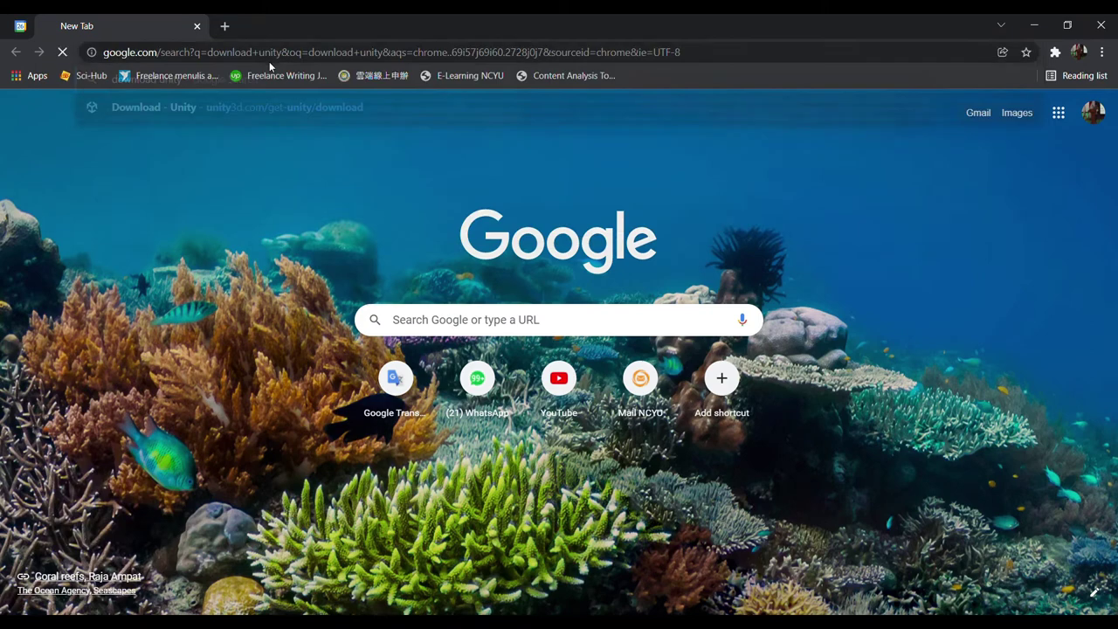
{"action": "left_click", "coordinate": [210, 252]}
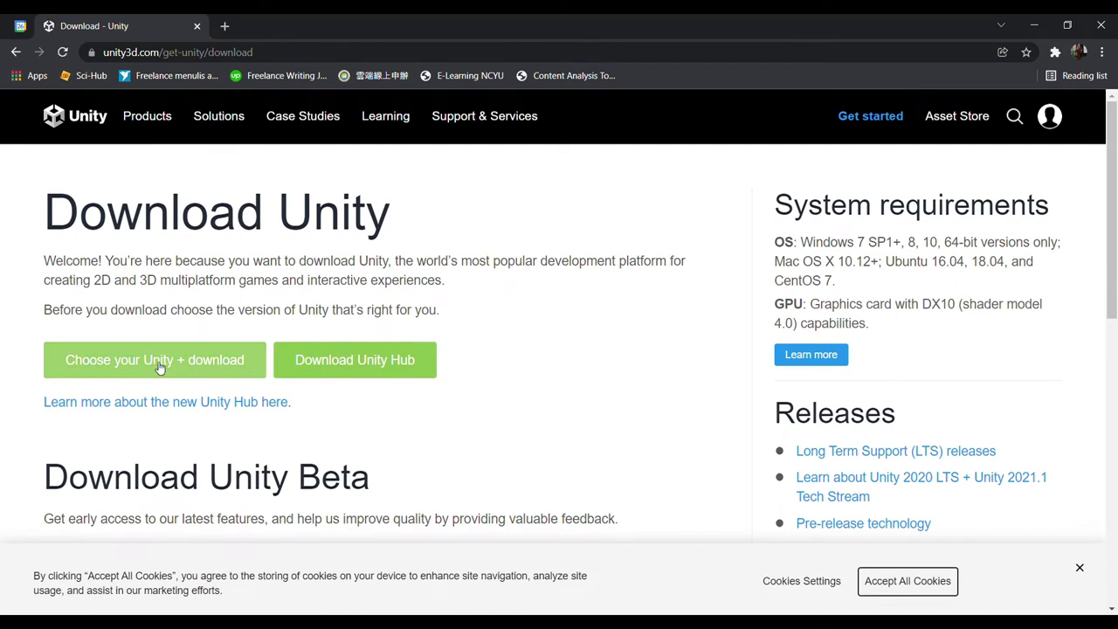
Step: Download UnityHubSetup.exe from the Unity site and launch the installer
{"action": "left_click", "coordinate": [370, 370]}
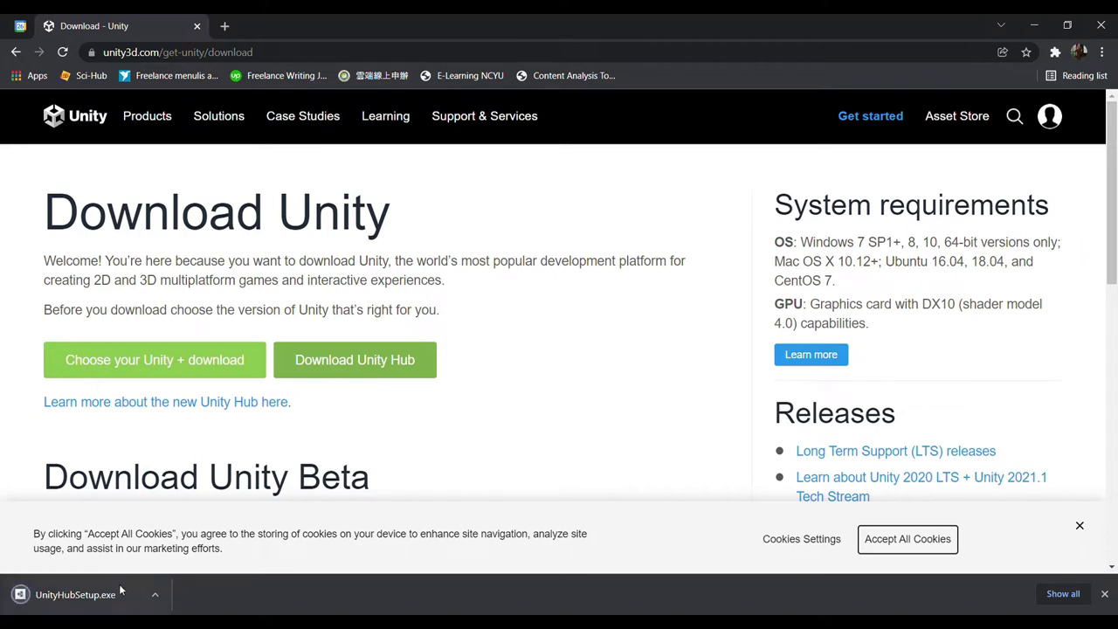
{"action": "left_click", "coordinate": [75, 594]}
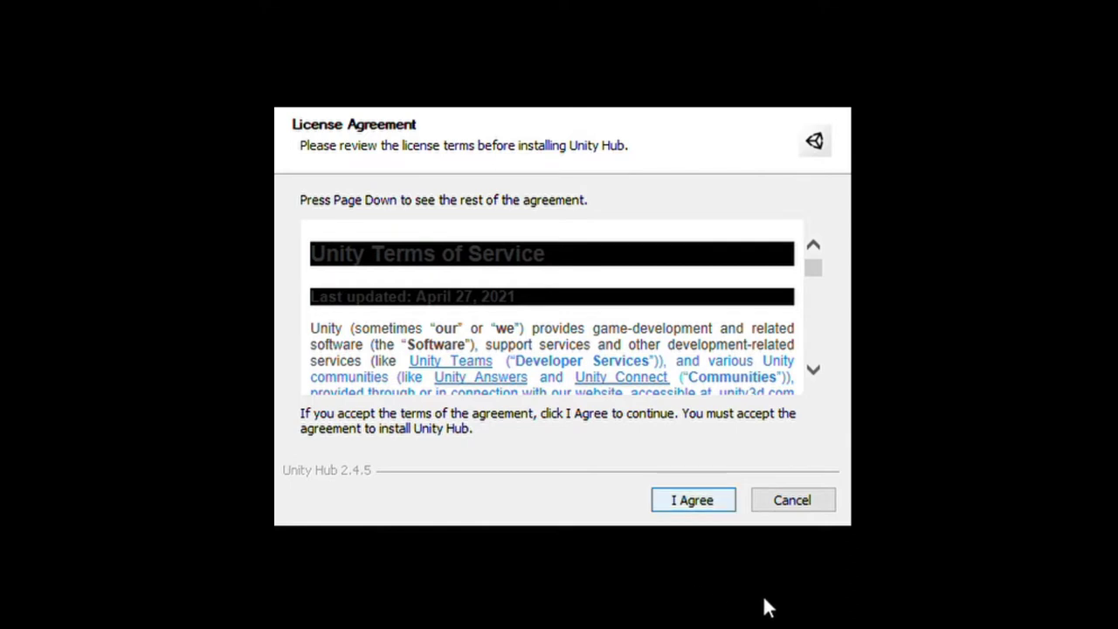
Step: Accept the Unity Hub 2.4.5 license and install to the default location
{"action": "key", "text": "Return"}
{"action": "key", "text": "Return"}
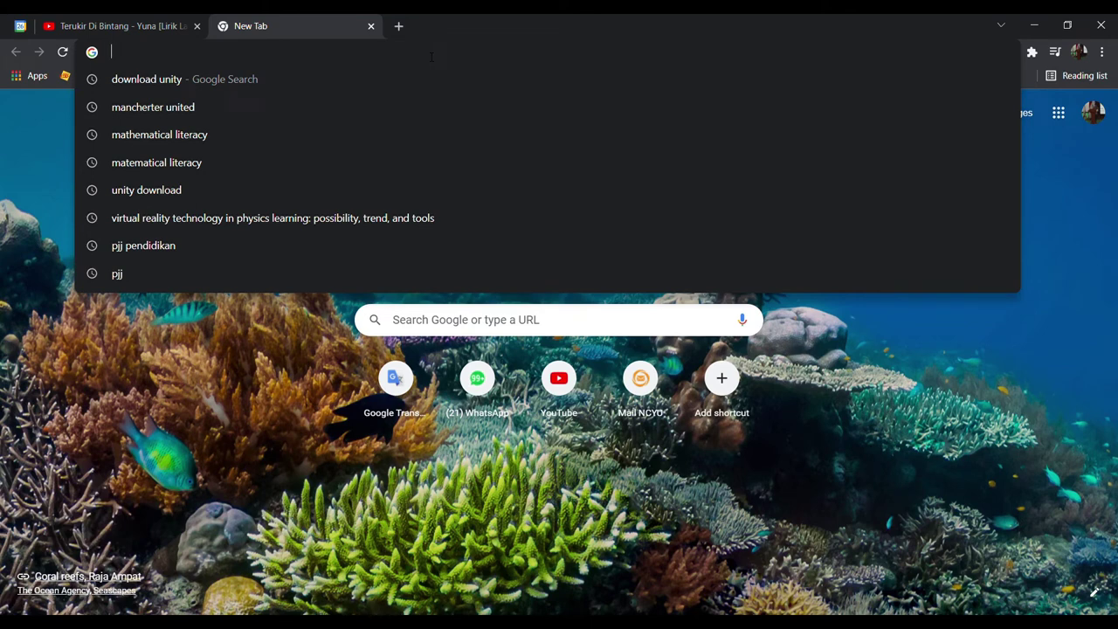
Step: Go to unity3d.com, open Unity Gaming Services via Get started, then choose Sign in
{"action": "type", "text": "unity"}
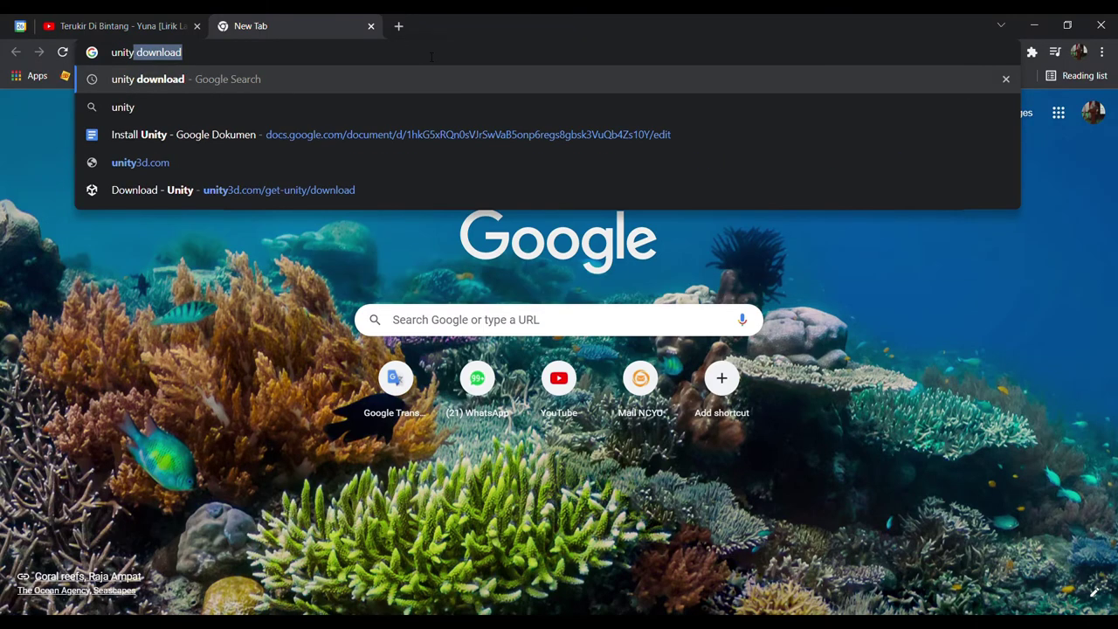
{"action": "left_click", "coordinate": [177, 167]}
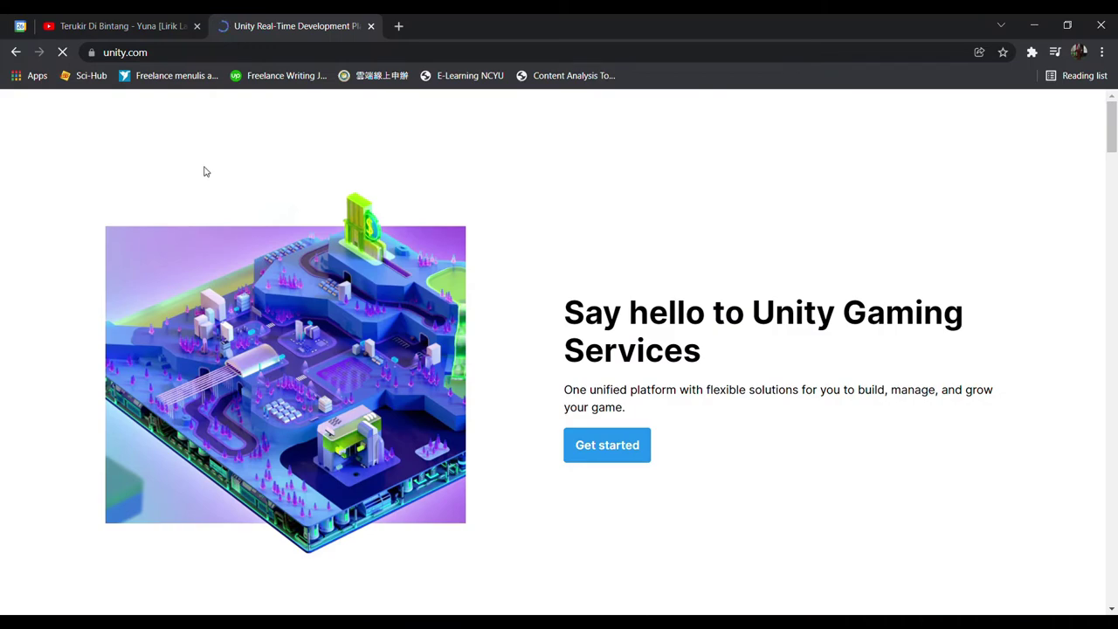
{"action": "scroll", "coordinate": [611, 376], "scroll_direction": "down", "scroll_amount": 5}
{"action": "scroll", "coordinate": [625, 374], "scroll_direction": "up", "scroll_amount": 4}
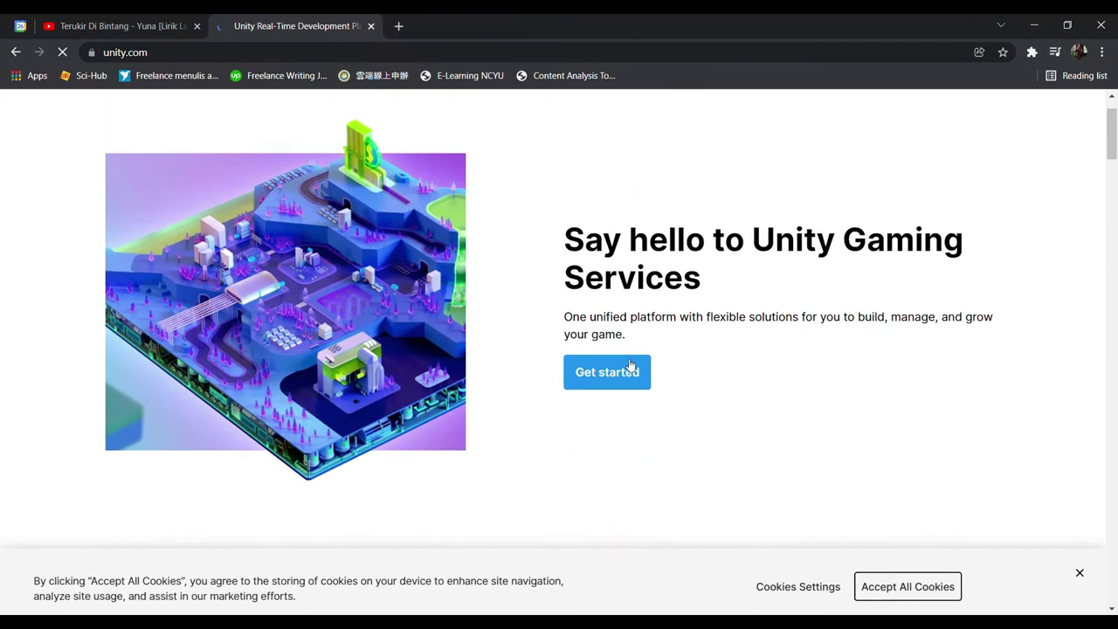
{"action": "left_click", "coordinate": [625, 374]}
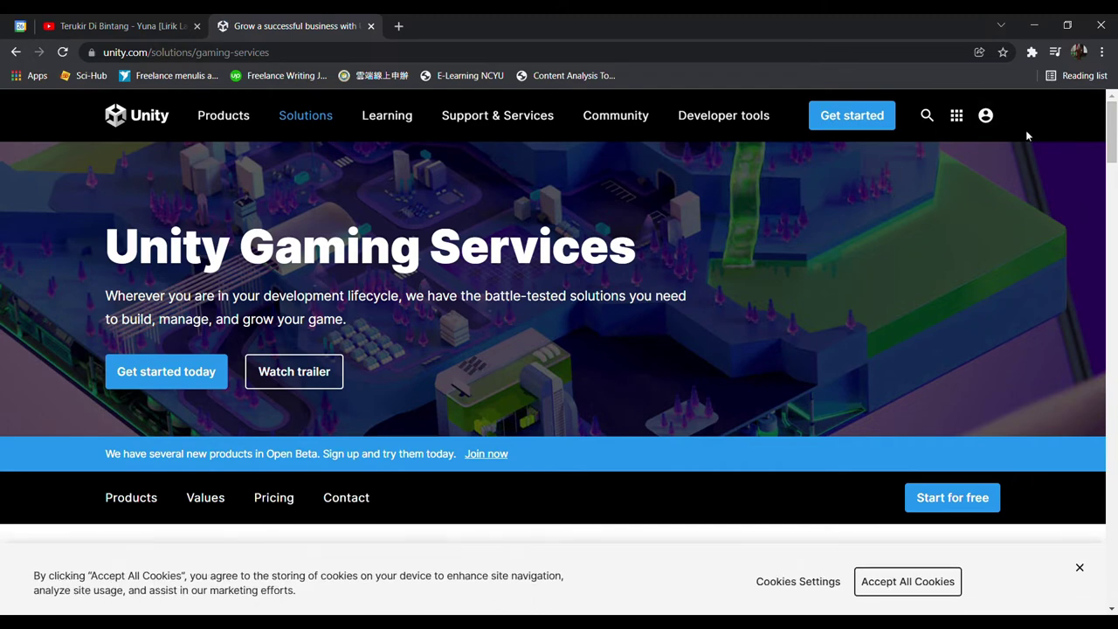
{"action": "mouse_move", "coordinate": [978, 138]}
{"action": "left_click", "coordinate": [912, 195]}
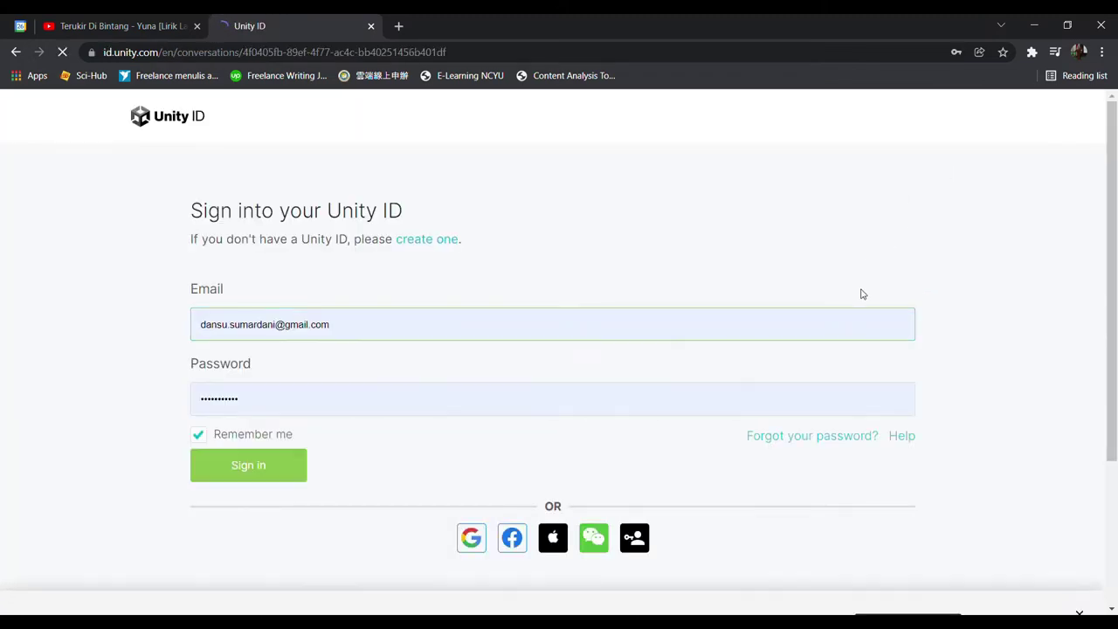
Step: Go from the Create a Unity ID page to 'Already have a Unity ID?' and sign in
{"action": "left_click", "coordinate": [16, 52]}
{"action": "left_click", "coordinate": [987, 117]}
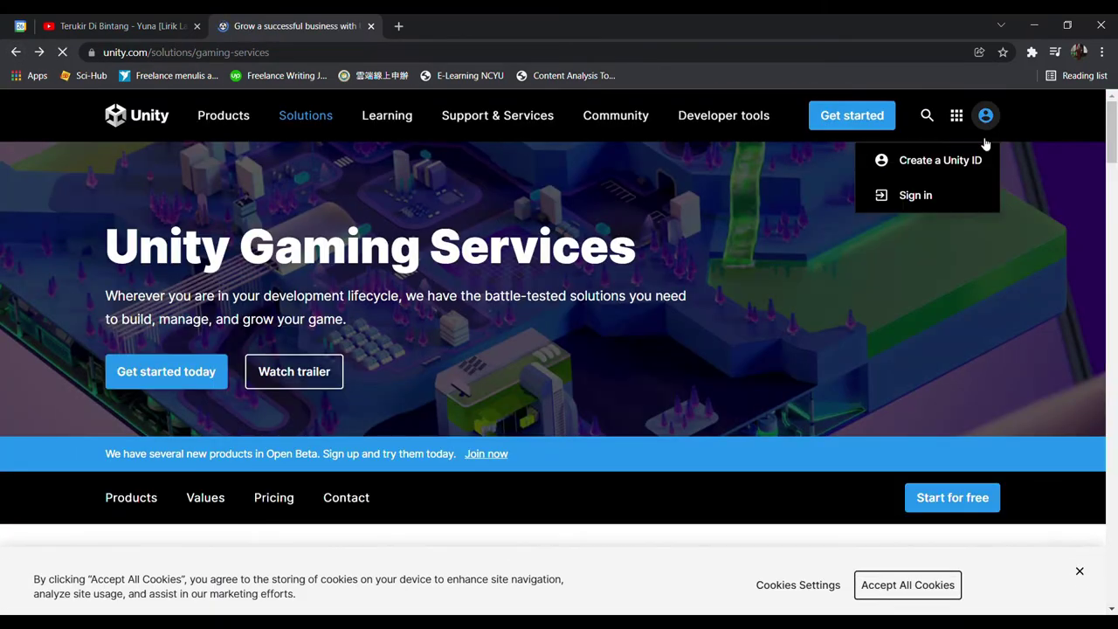
{"action": "left_click", "coordinate": [959, 159]}
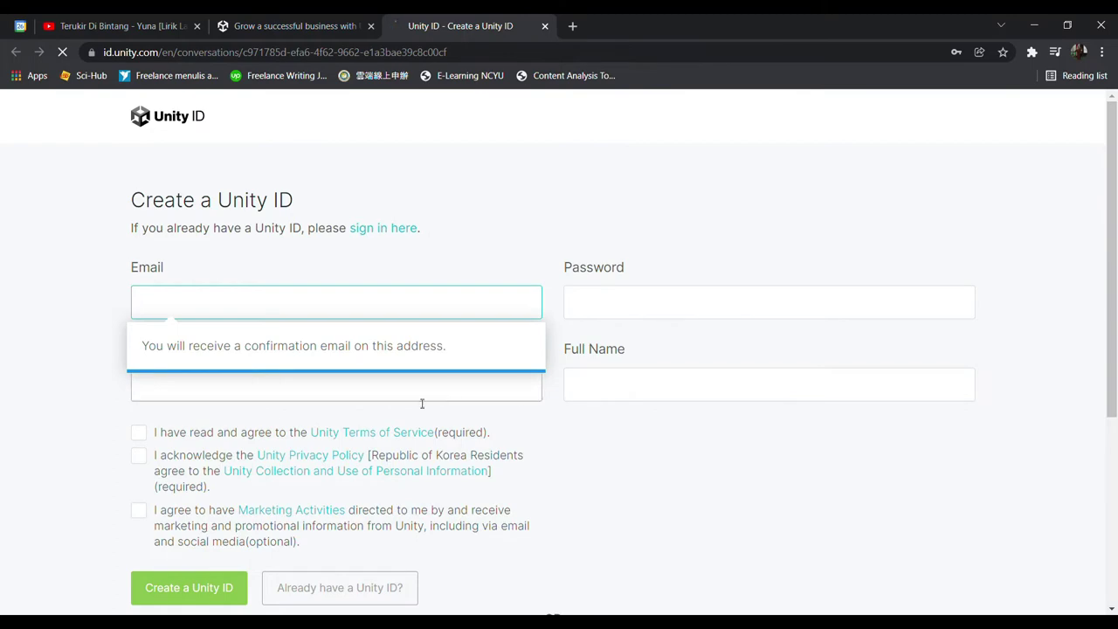
{"action": "scroll", "coordinate": [524, 437], "scroll_direction": "down", "scroll_amount": 3}
{"action": "scroll", "coordinate": [472, 425], "scroll_direction": "down", "scroll_amount": 3}
{"action": "scroll", "coordinate": [472, 425], "scroll_direction": "up", "scroll_amount": 3}
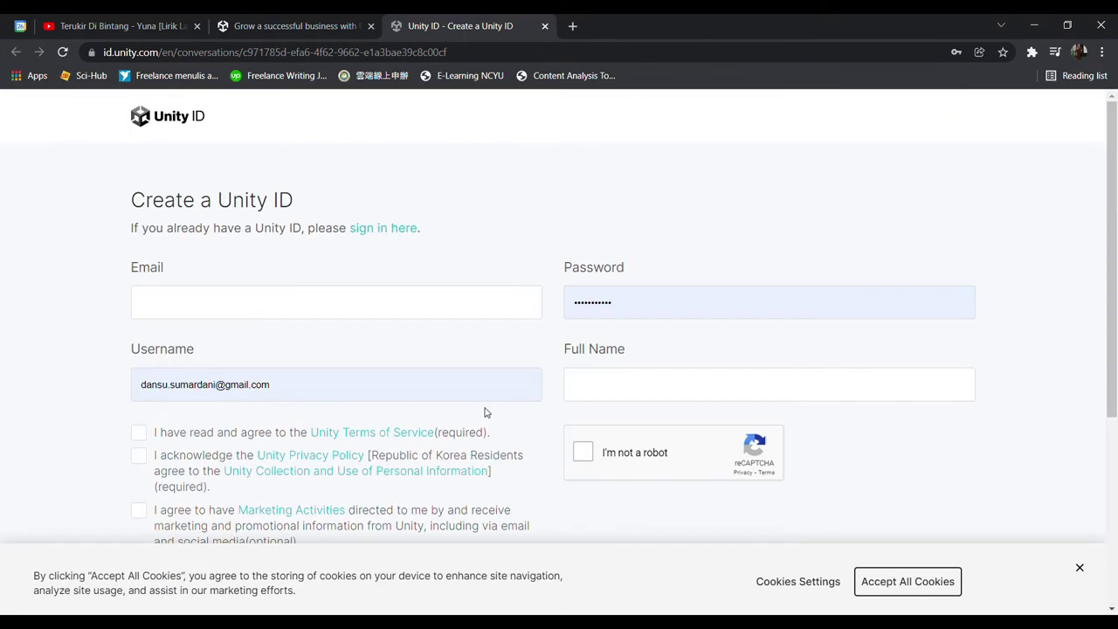
{"action": "scroll", "coordinate": [474, 416], "scroll_direction": "down", "scroll_amount": 3}
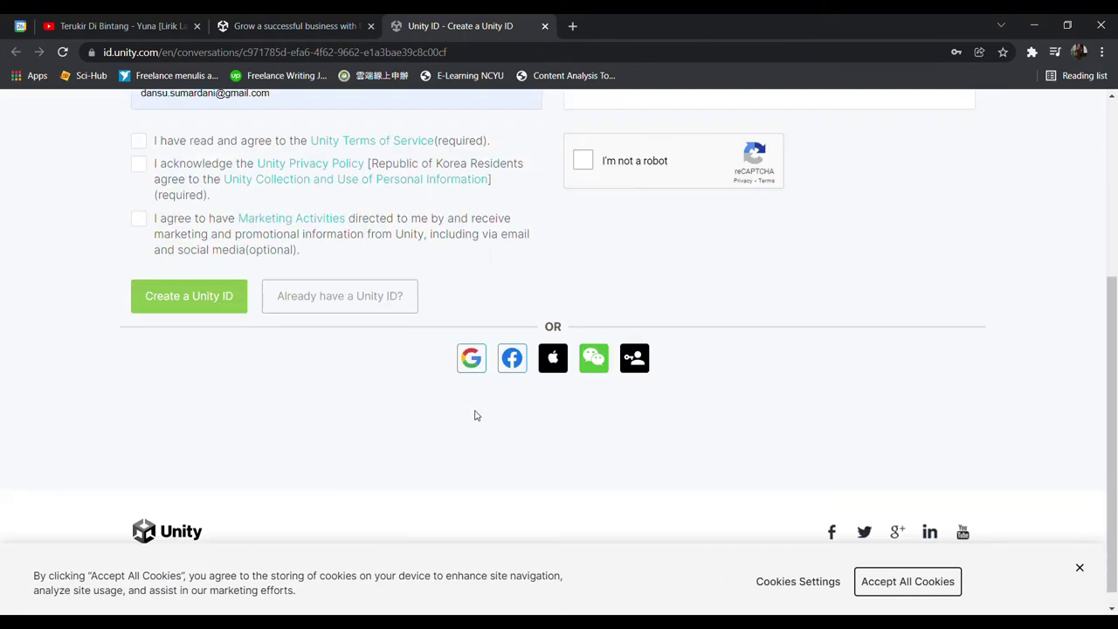
{"action": "left_click", "coordinate": [325, 301]}
{"action": "left_click", "coordinate": [249, 467]}
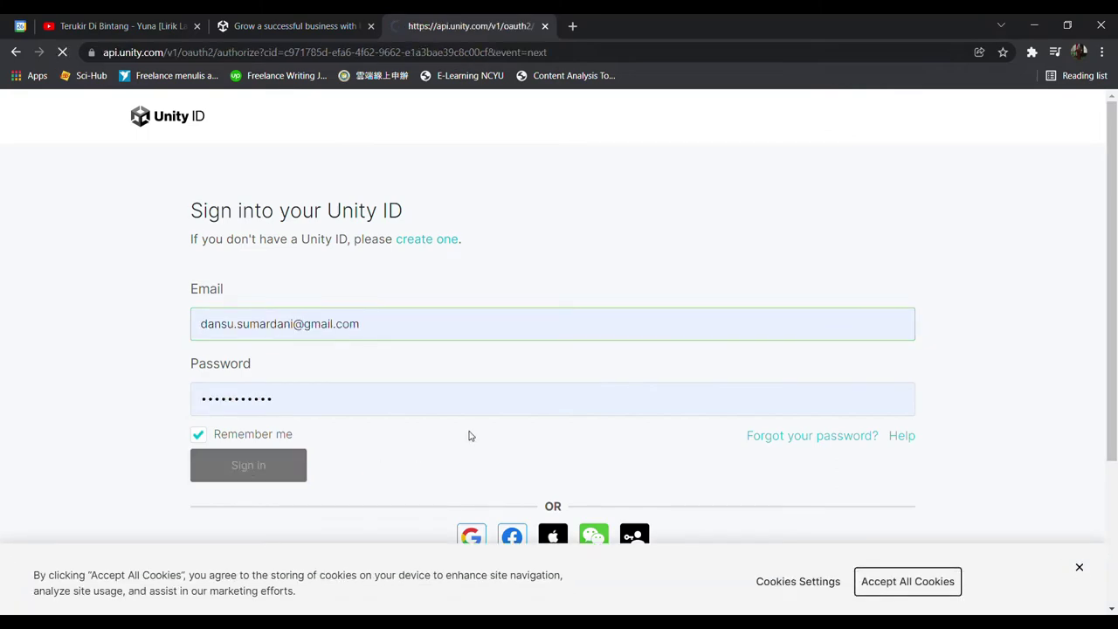
Step: Open the 'Redeem a product code' page from the Unity ID account sidebar
{"action": "scroll", "coordinate": [352, 425], "scroll_direction": "down", "scroll_amount": 3}
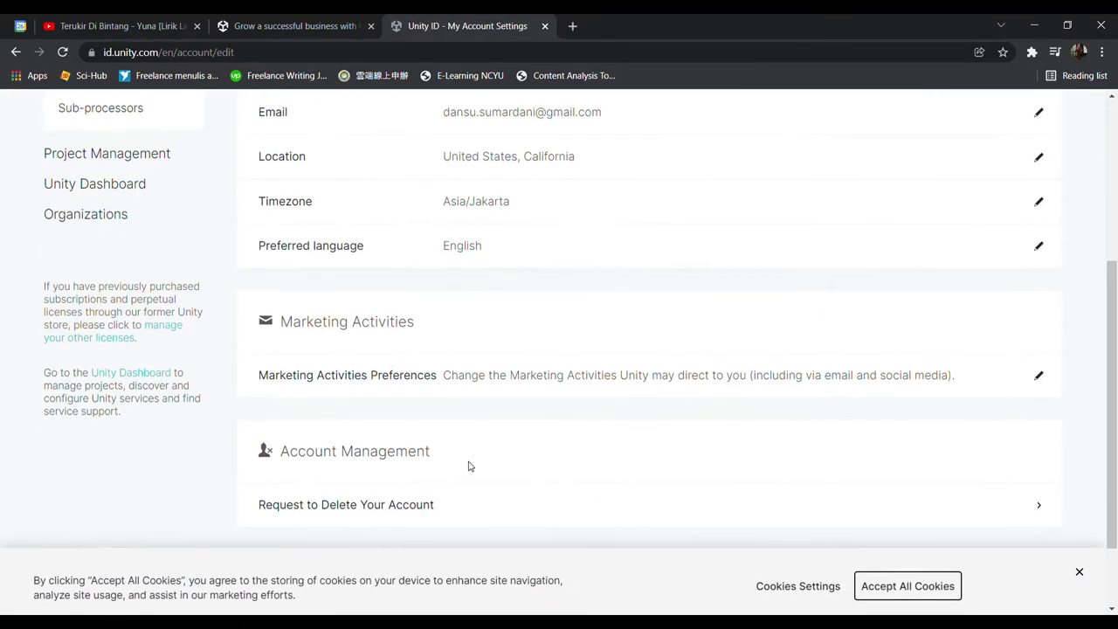
{"action": "scroll", "coordinate": [466, 464], "scroll_direction": "up", "scroll_amount": 3}
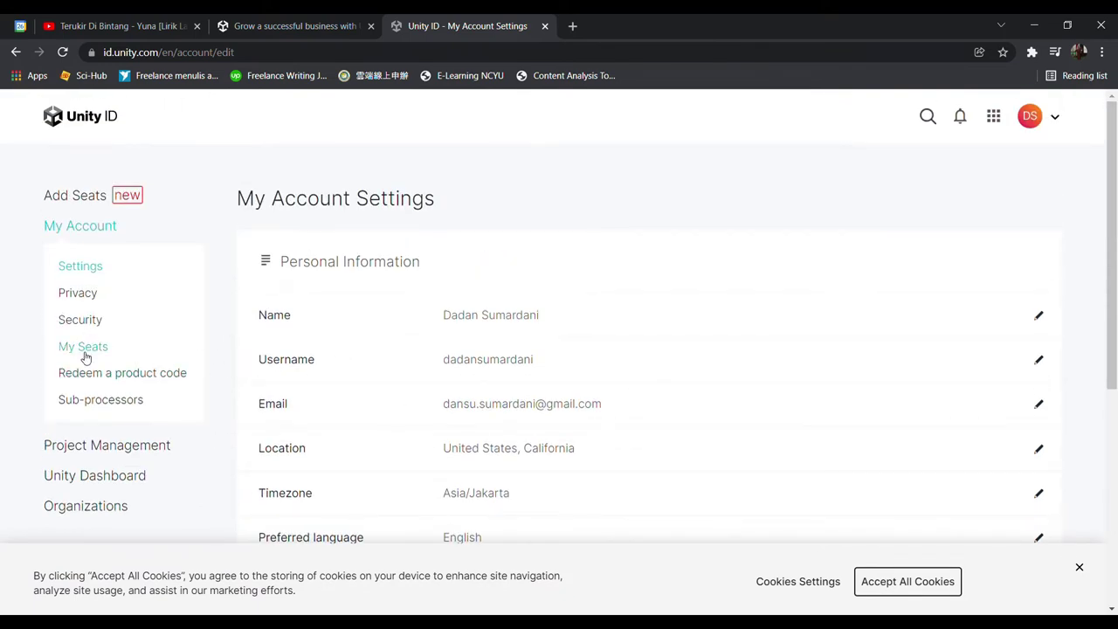
{"action": "left_click", "coordinate": [91, 383]}
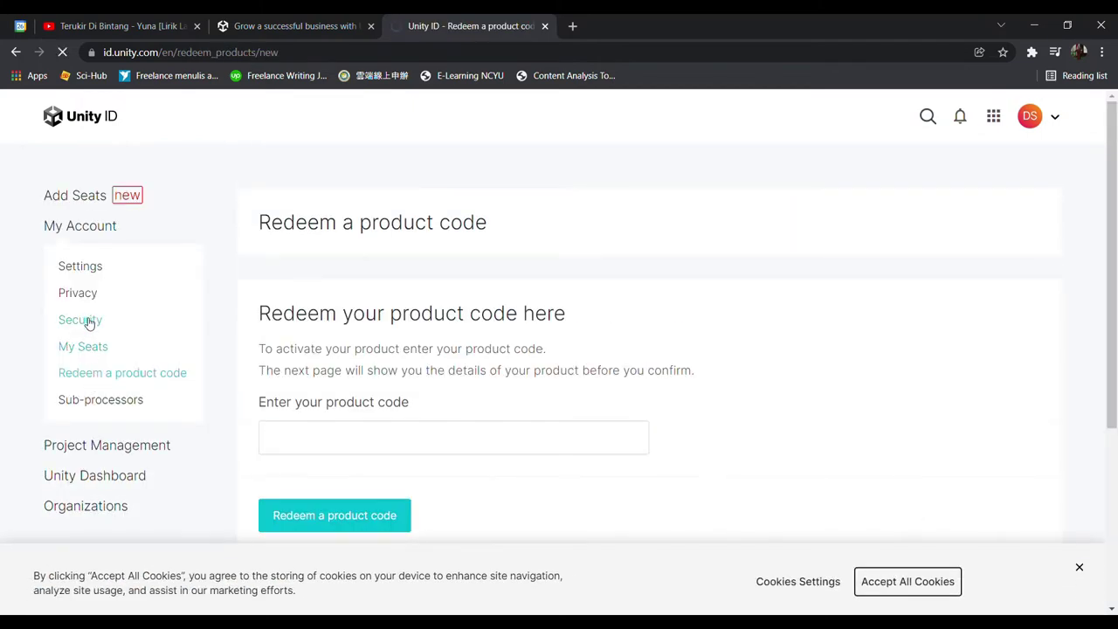
{"action": "scroll", "coordinate": [279, 394], "scroll_direction": "down", "scroll_amount": 2}
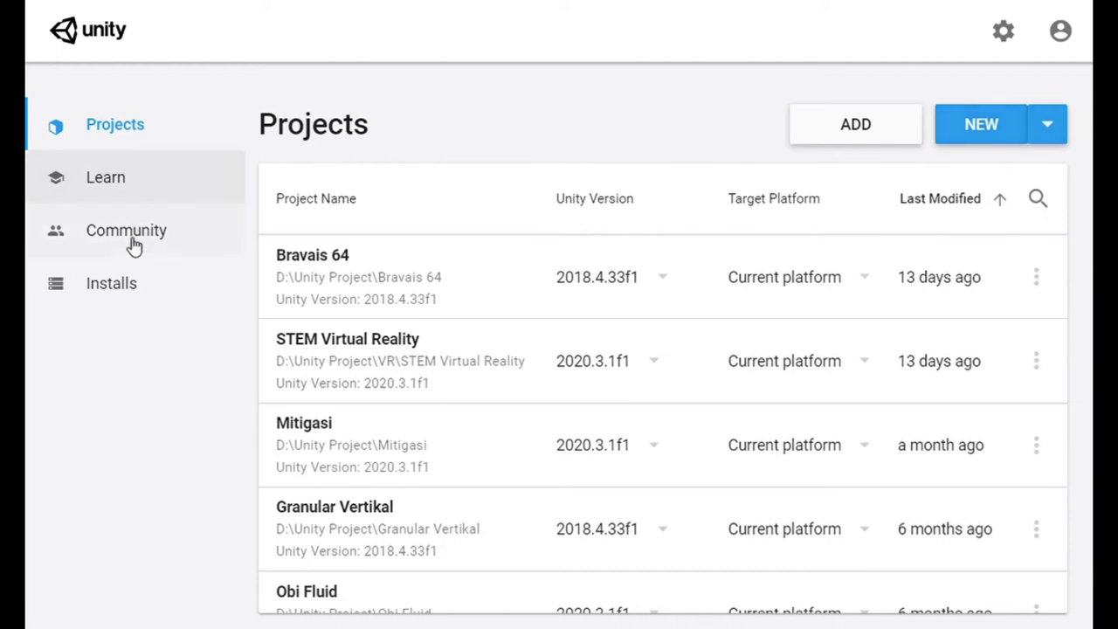
Step: Under Installs, add Unity 2019.4.31f1 (LTS) and continue to its module list
{"action": "left_click", "coordinate": [136, 302]}
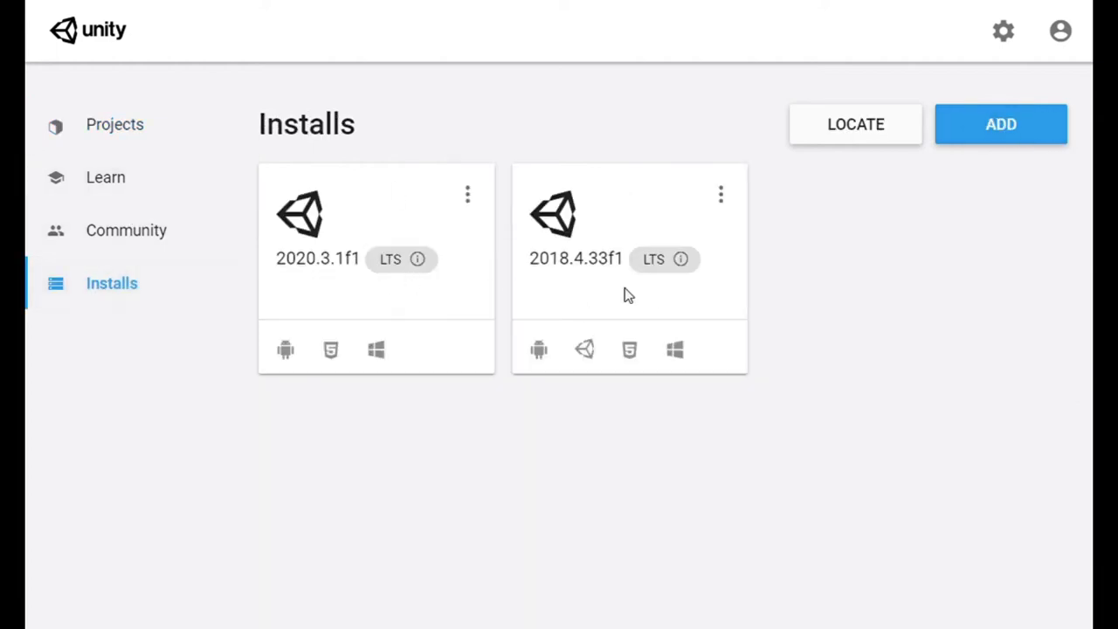
{"action": "left_click", "coordinate": [1001, 131]}
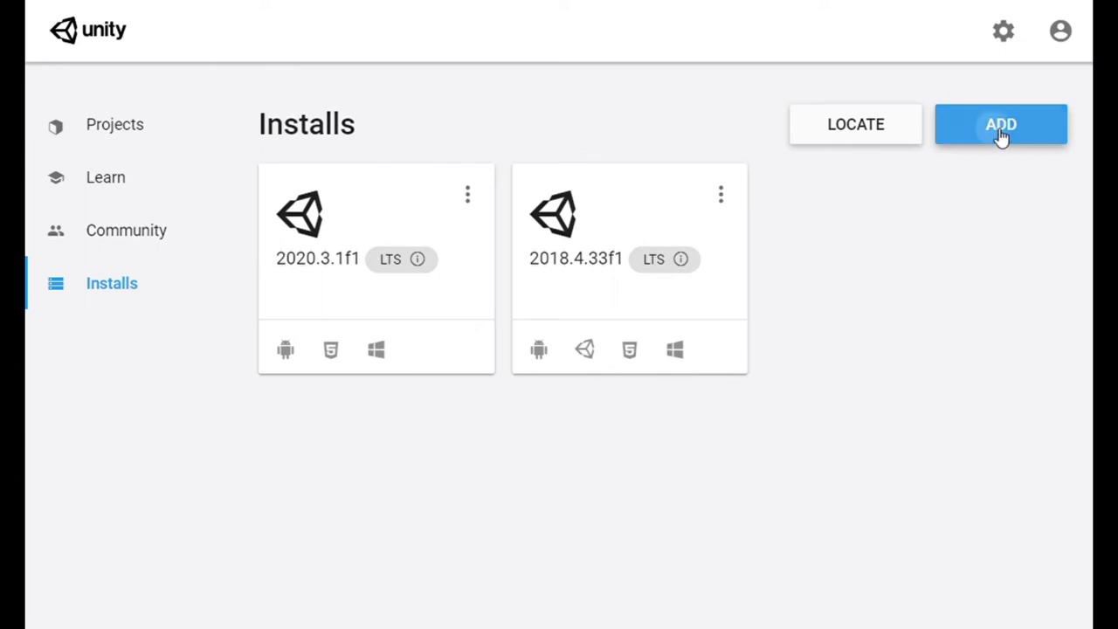
{"action": "scroll", "coordinate": [308, 381], "scroll_direction": "down", "scroll_amount": 1}
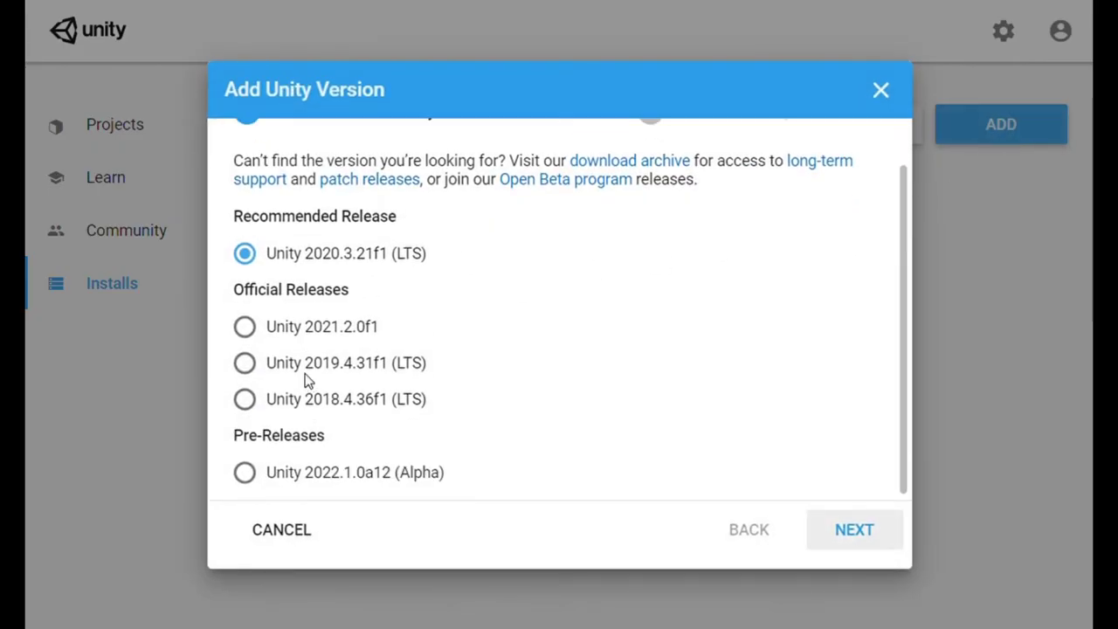
{"action": "left_click", "coordinate": [249, 365]}
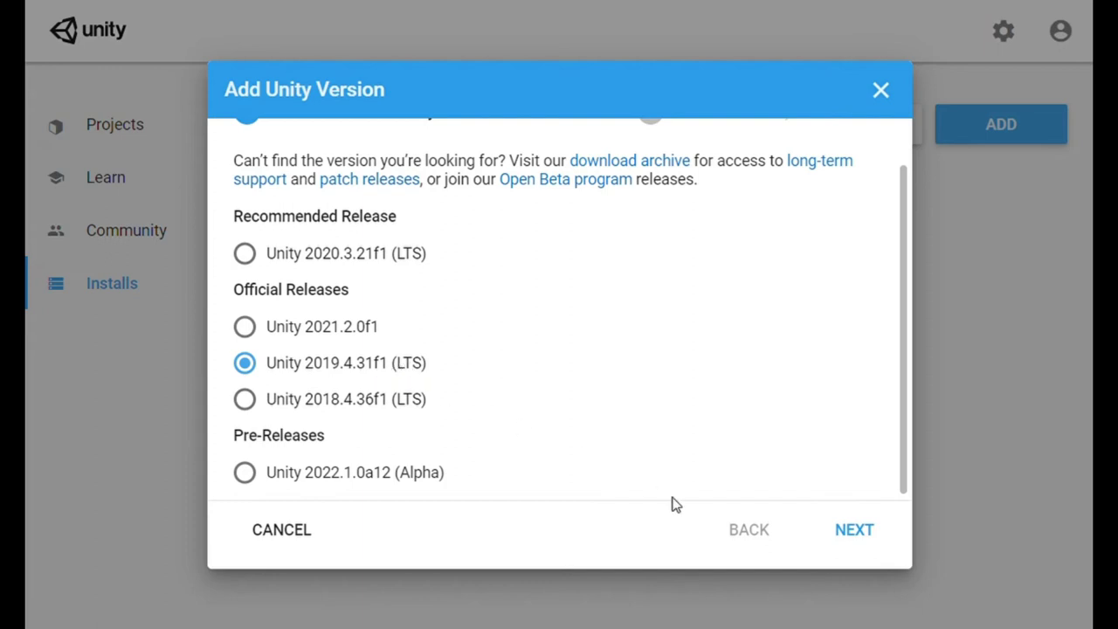
{"action": "left_click", "coordinate": [854, 533]}
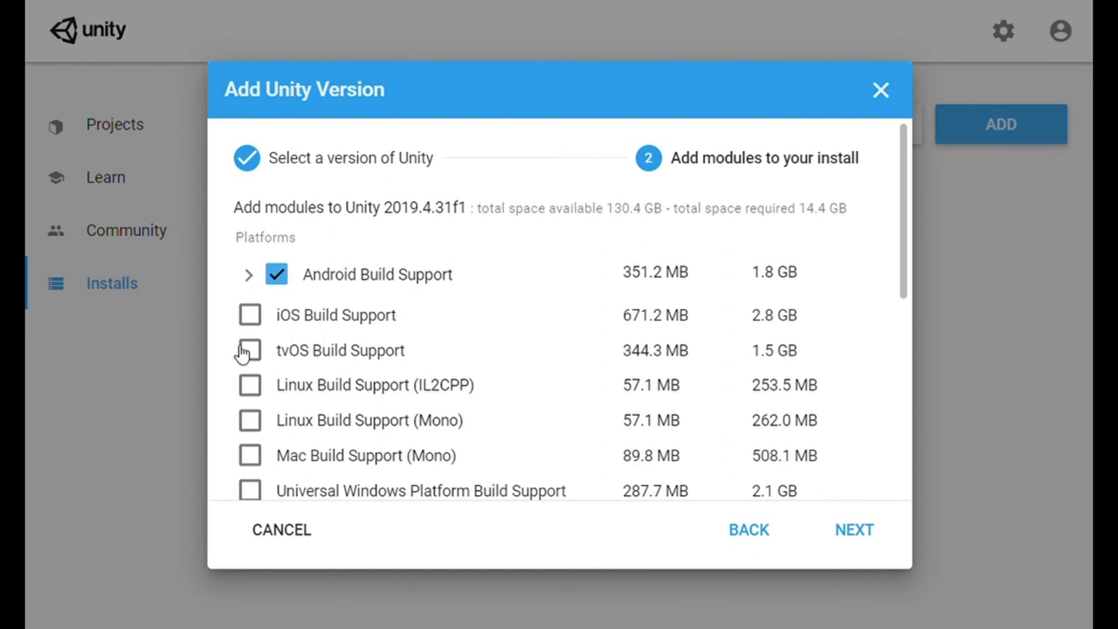
Step: Expand Android Build Support, untick WebGL Build Support, and continue to the Android license terms
{"action": "left_click", "coordinate": [248, 276]}
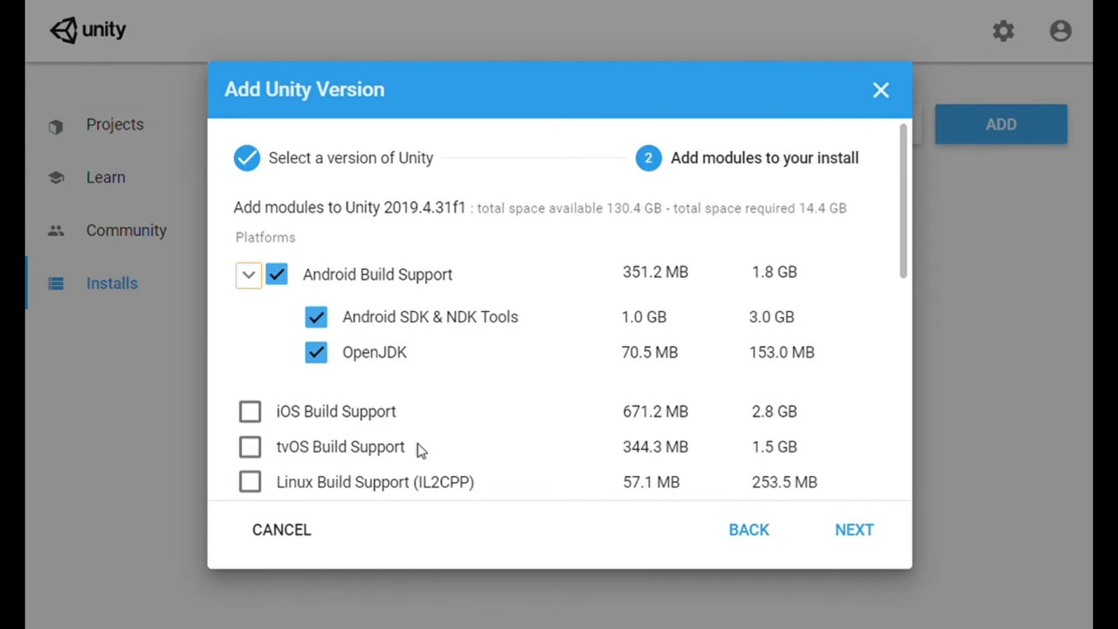
{"action": "scroll", "coordinate": [350, 407], "scroll_direction": "down", "scroll_amount": 5}
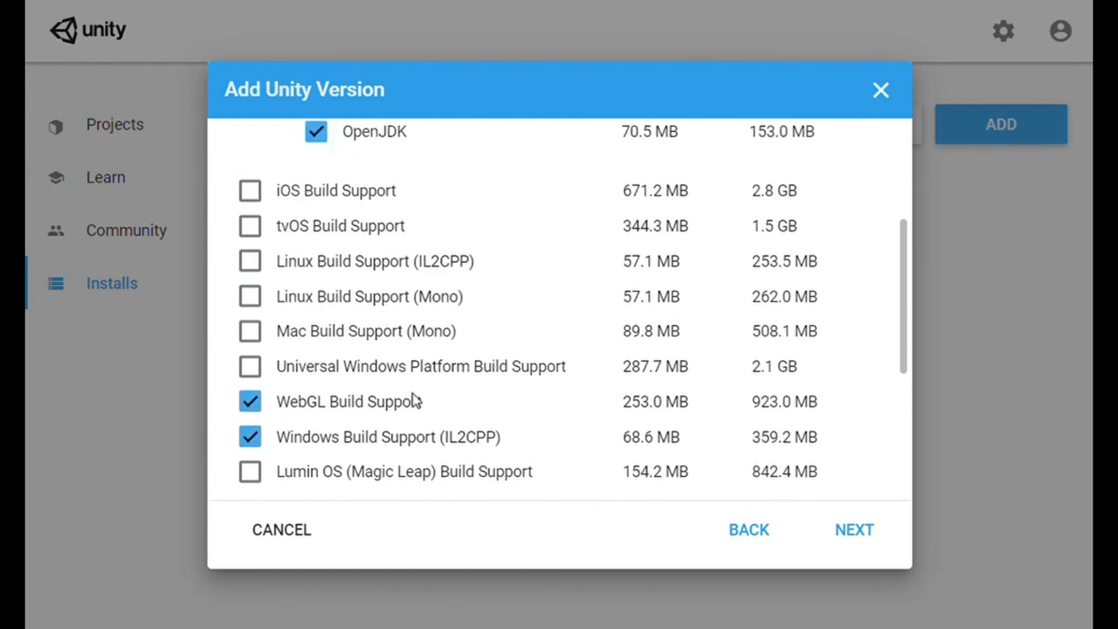
{"action": "scroll", "coordinate": [410, 397], "scroll_direction": "up", "scroll_amount": 5}
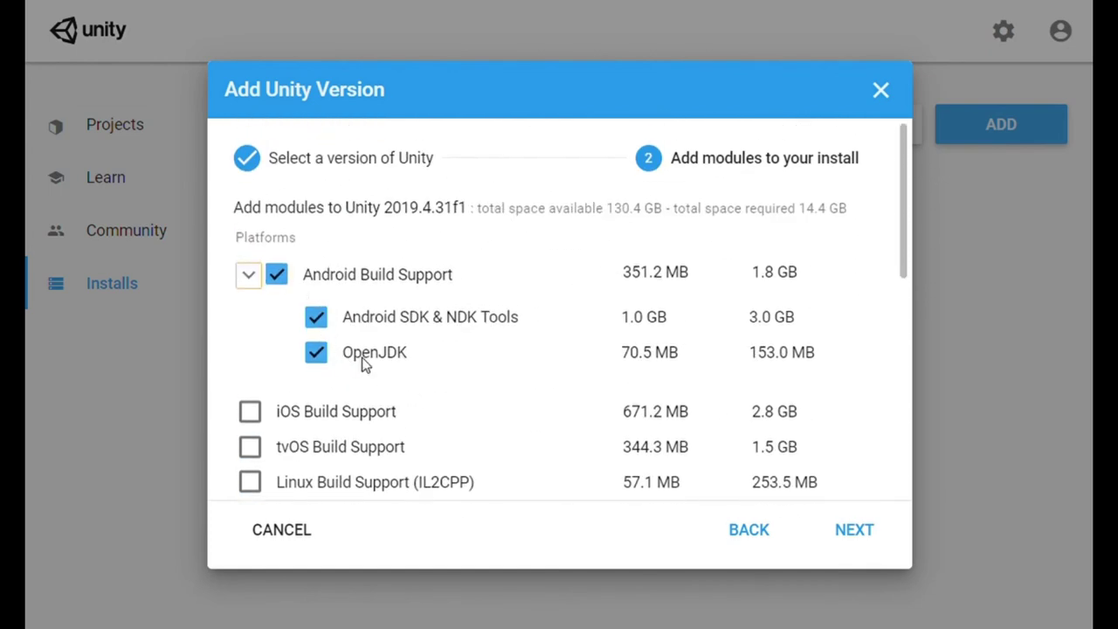
{"action": "scroll", "coordinate": [363, 371], "scroll_direction": "down", "scroll_amount": 3}
{"action": "scroll", "coordinate": [355, 382], "scroll_direction": "down", "scroll_amount": 2}
{"action": "left_click", "coordinate": [252, 403]}
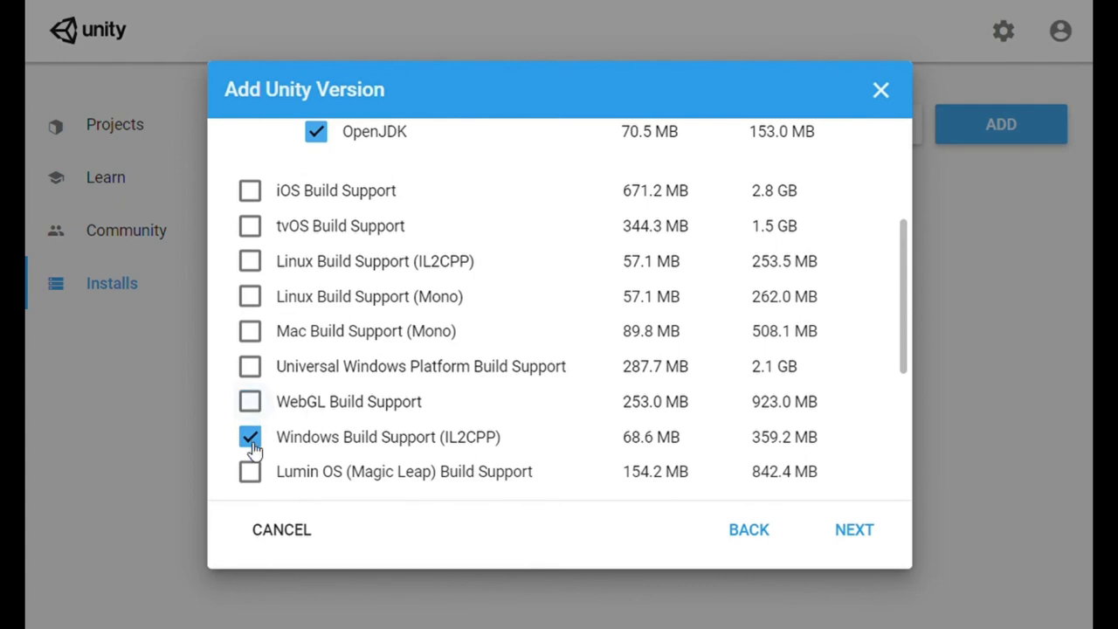
{"action": "scroll", "coordinate": [288, 433], "scroll_direction": "up", "scroll_amount": 5}
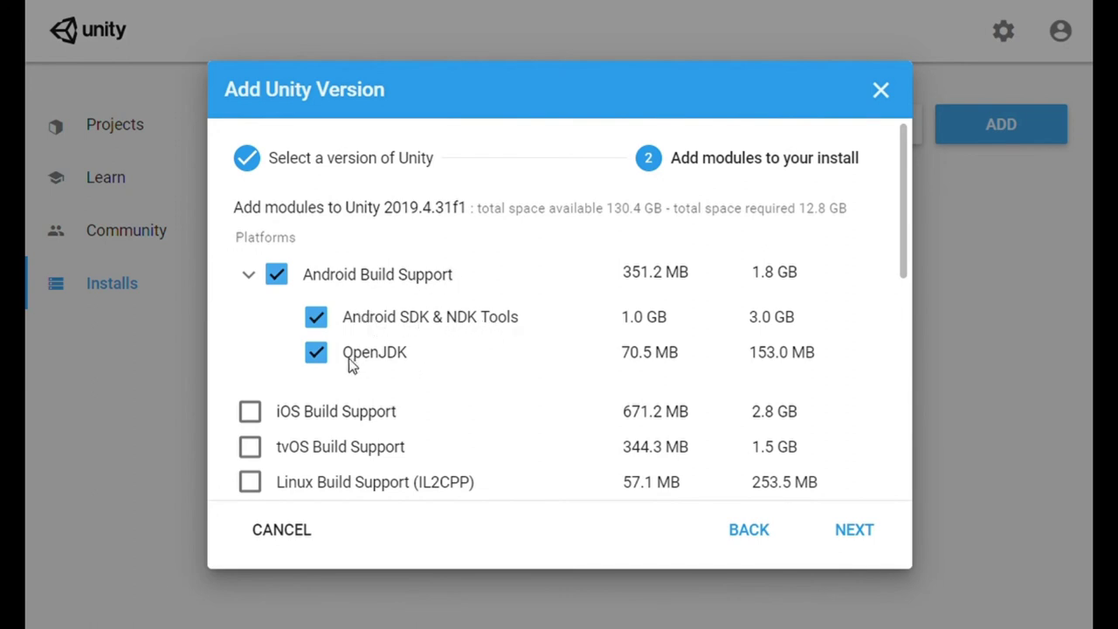
{"action": "scroll", "coordinate": [405, 361], "scroll_direction": "down", "scroll_amount": 4}
{"action": "scroll", "coordinate": [405, 367], "scroll_direction": "down", "scroll_amount": 2}
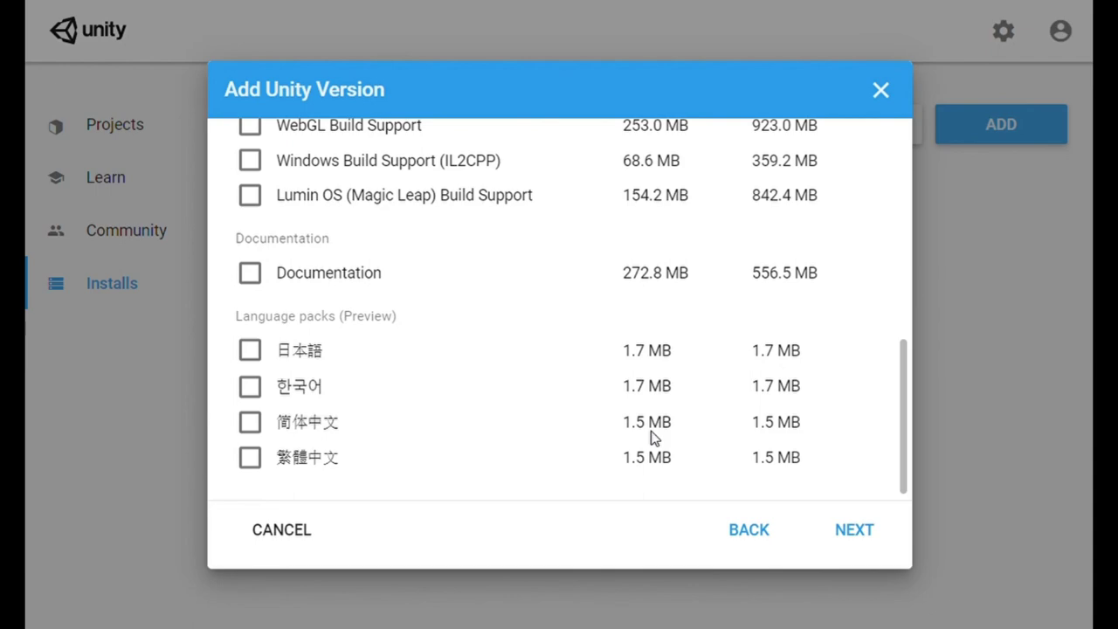
{"action": "left_click", "coordinate": [854, 531]}
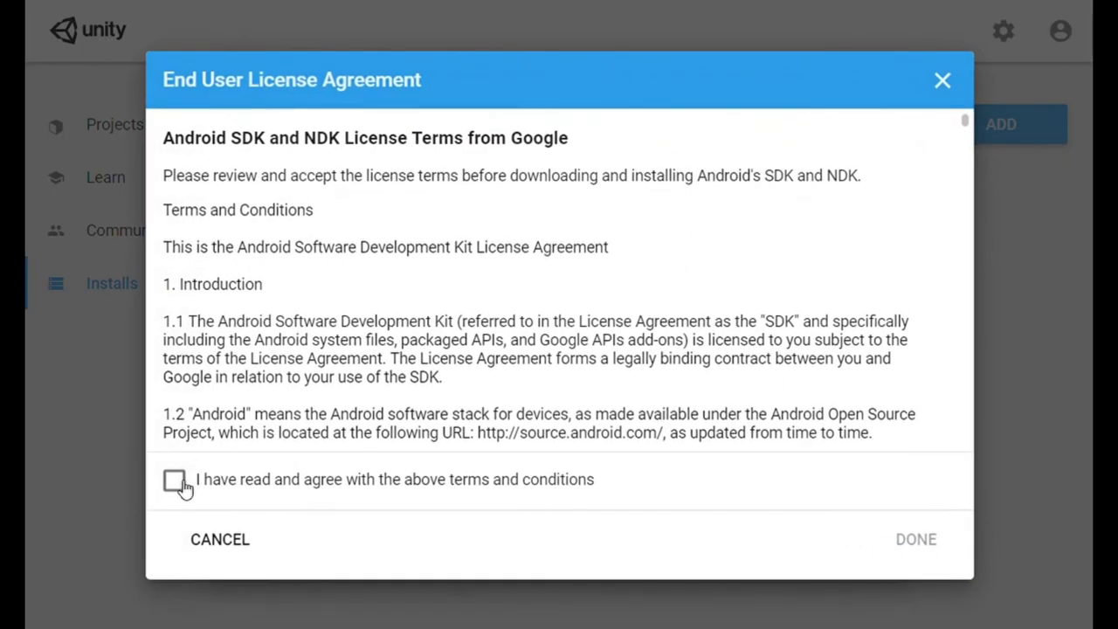
Step: Tick the box agreeing to the Android SDK and NDK license terms
{"action": "left_click", "coordinate": [175, 483]}
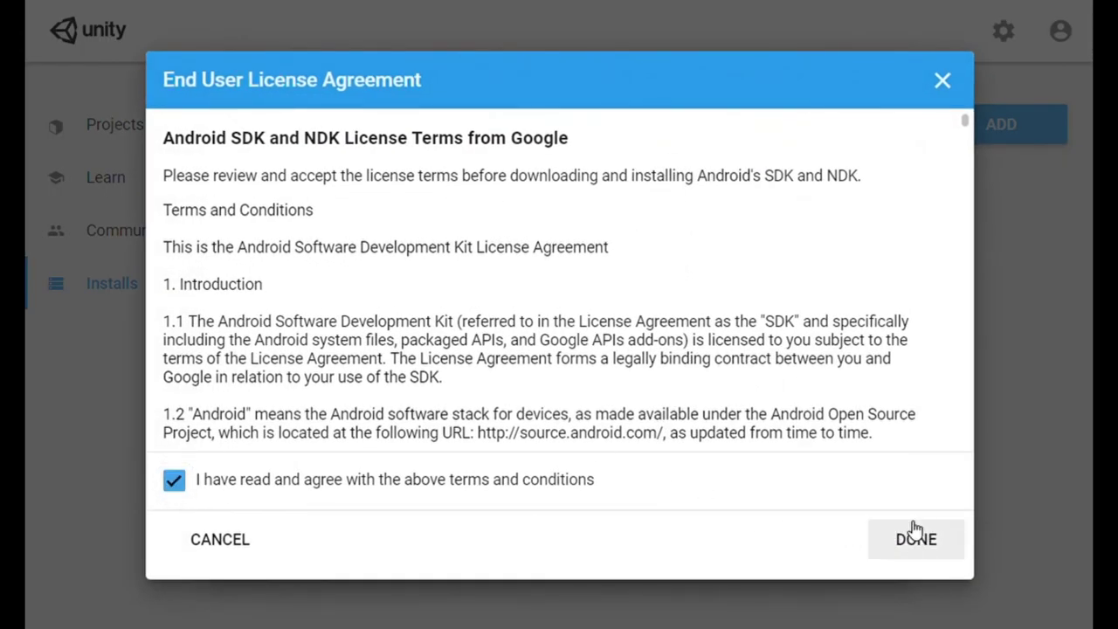